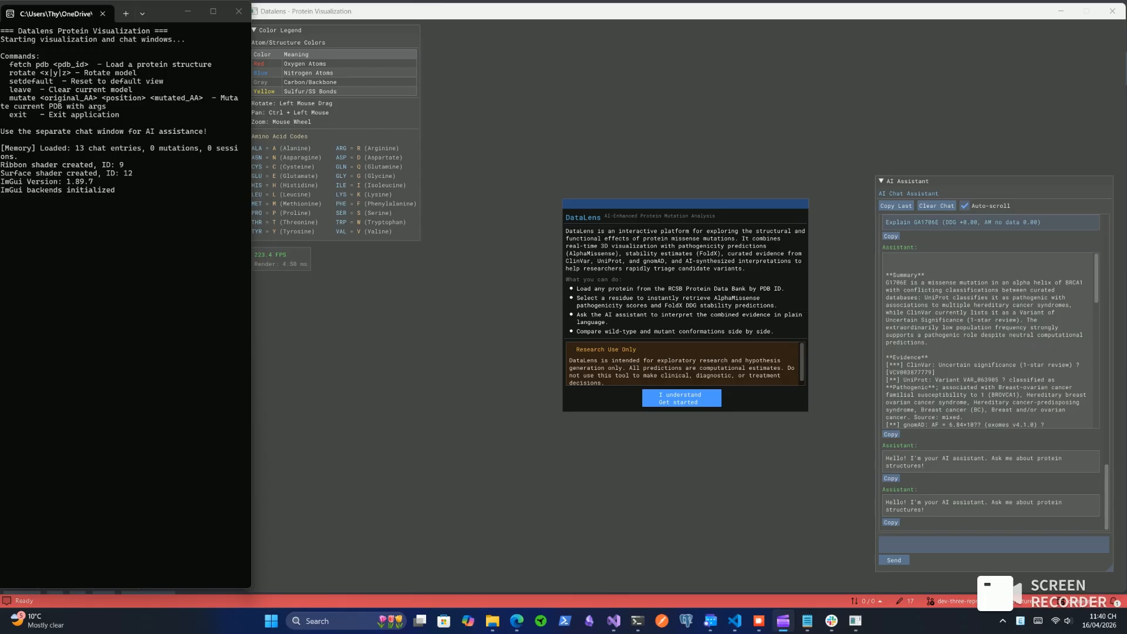
# Load the protein structure 1t29 with the fetch pdb command in the Datalens console
pyautogui.click(682, 399)
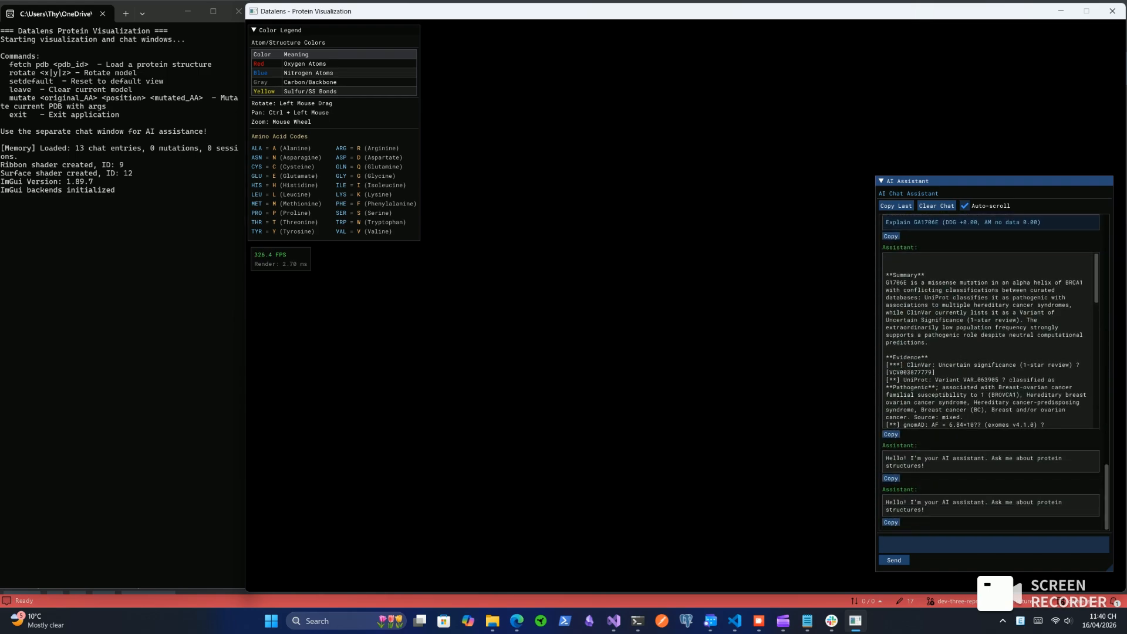
pyautogui.click(118, 235)
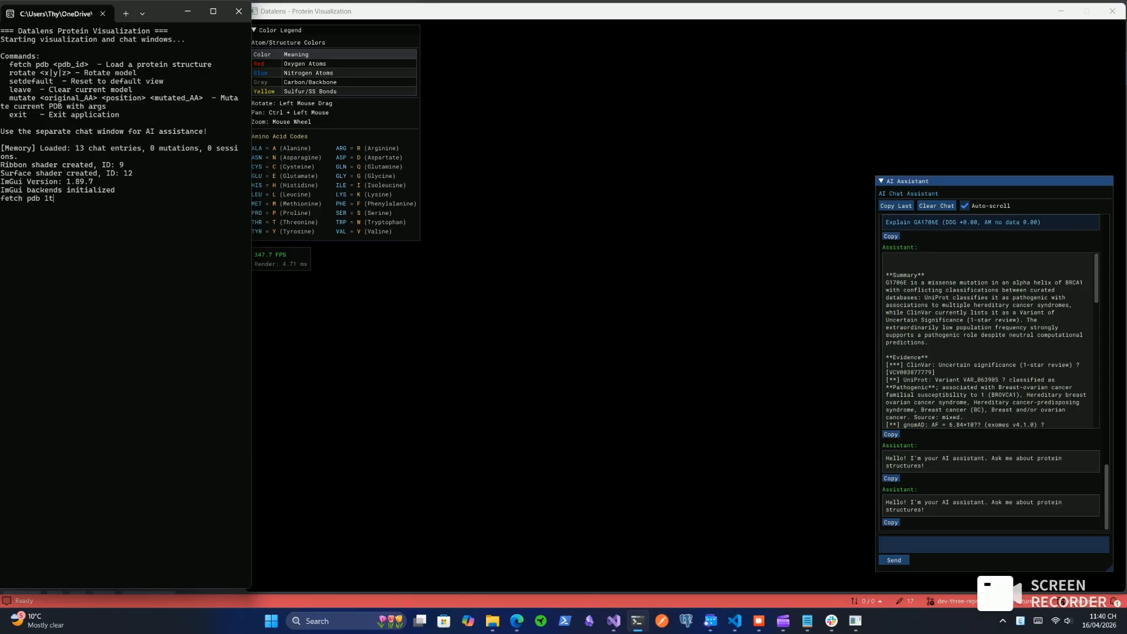
pyautogui.press('Return')
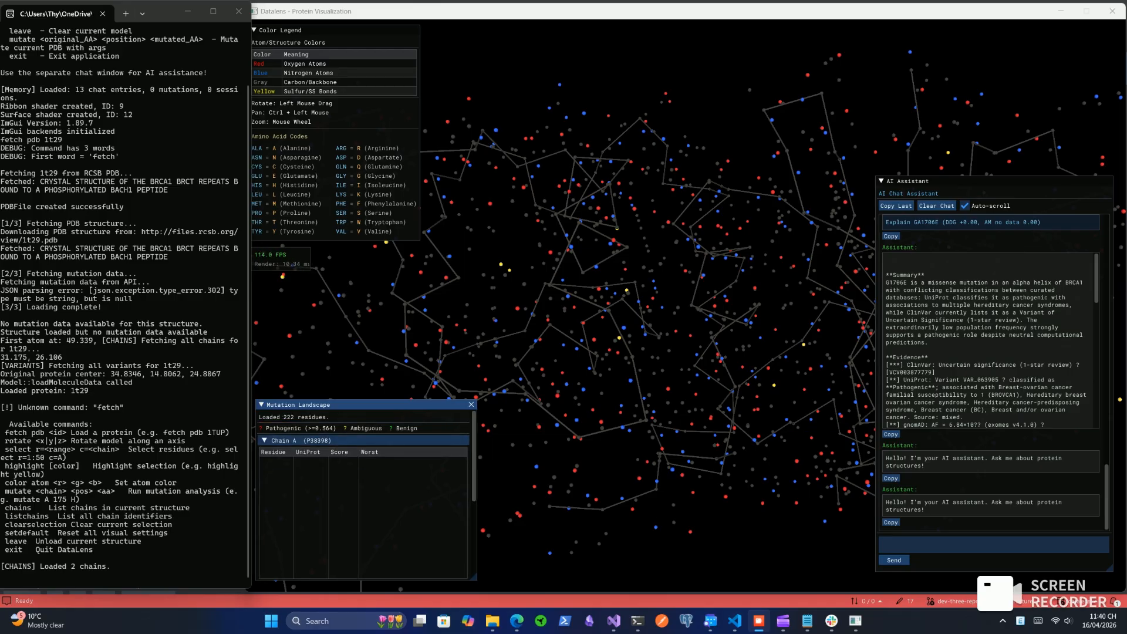
# Shrink the Variant Selector window and collapse the Chain A table in the Mutation Landscape to show Chain B's residues
pyautogui.moveTo(664, 317); pyautogui.dragTo(361, 320)
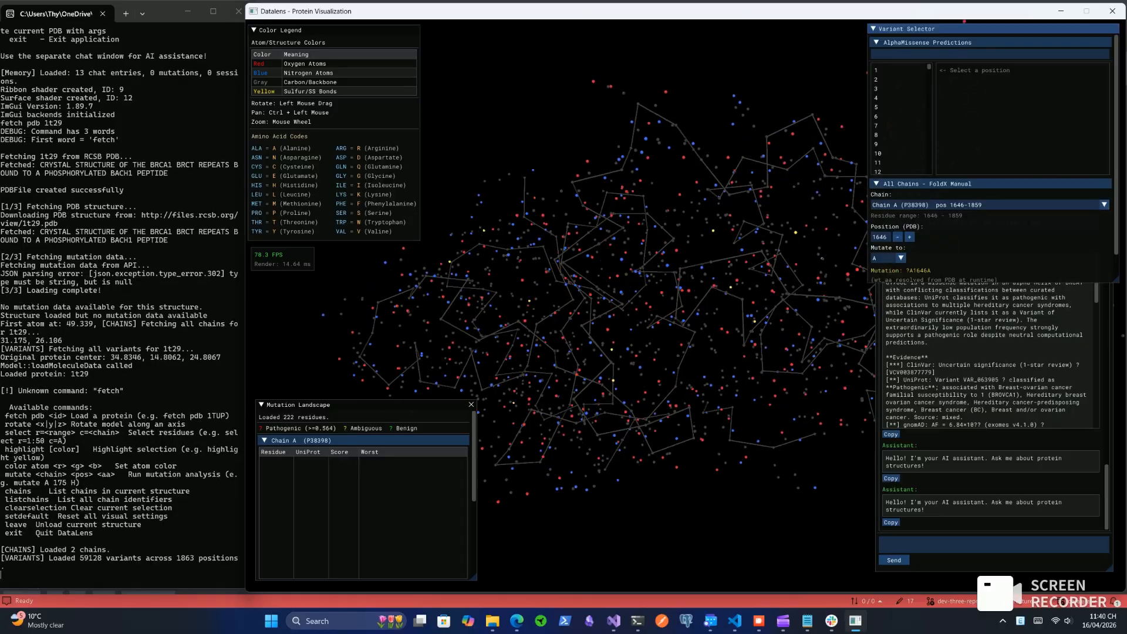
pyautogui.moveTo(869, 282); pyautogui.dragTo(876, 233)
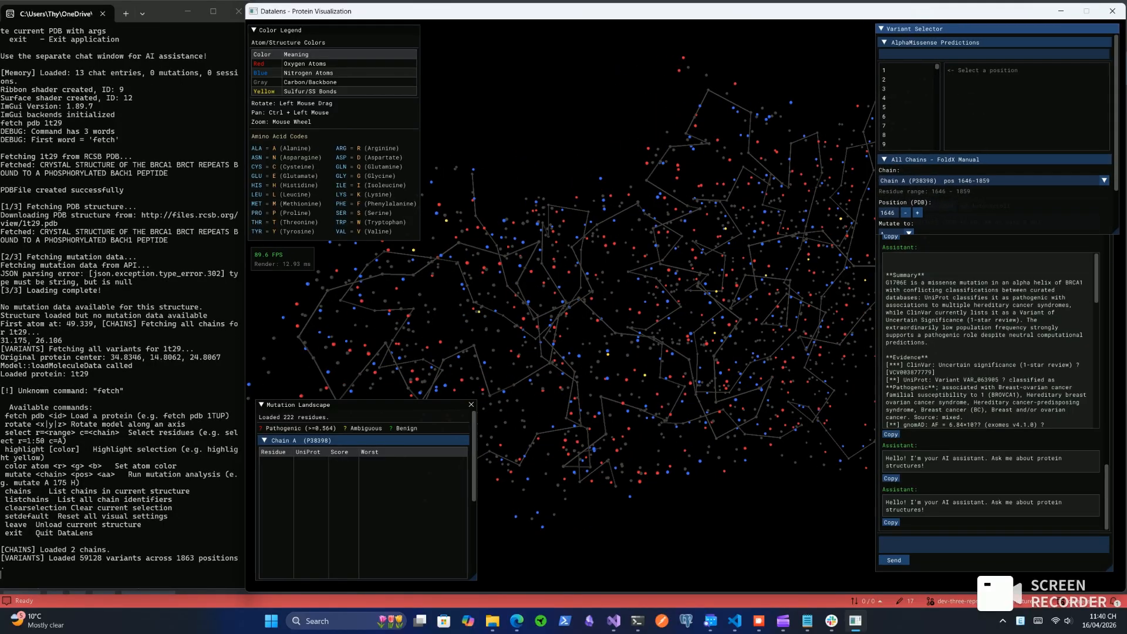
pyautogui.moveTo(474, 455); pyautogui.dragTo(474, 498)
pyautogui.click(265, 437)
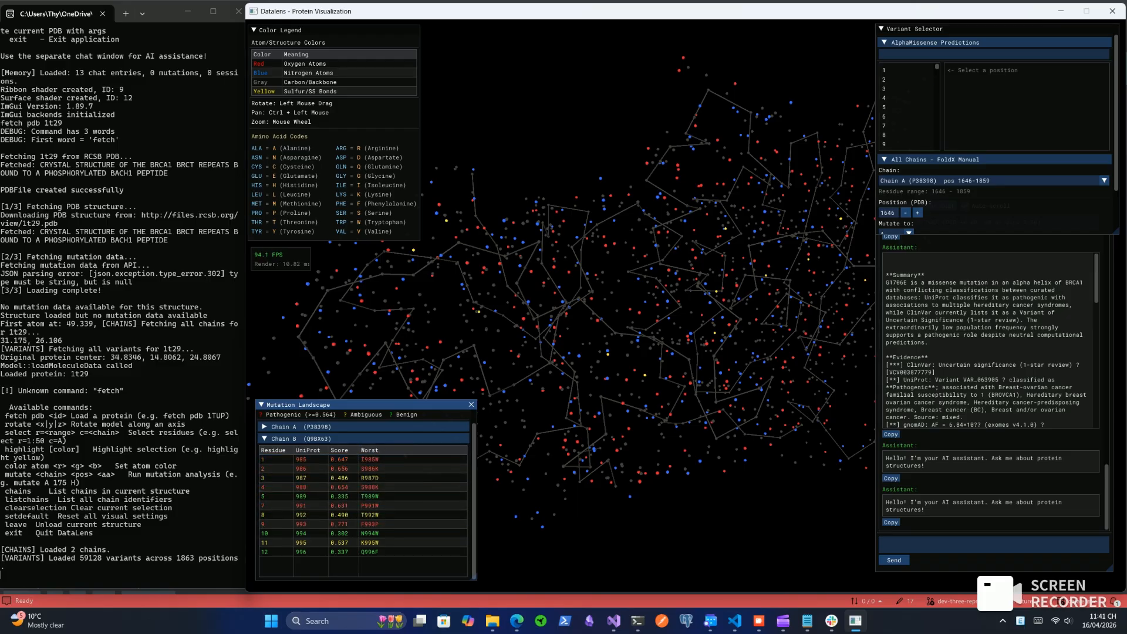
# Enlarge the Variant Selector window slightly and bring its manual FoldX mutation settings into view
pyautogui.moveTo(937, 67)
pyautogui.mouseDown()
pyautogui.moveTo(937, 147)
pyautogui.moveTo(937, 67)
pyautogui.mouseUp()
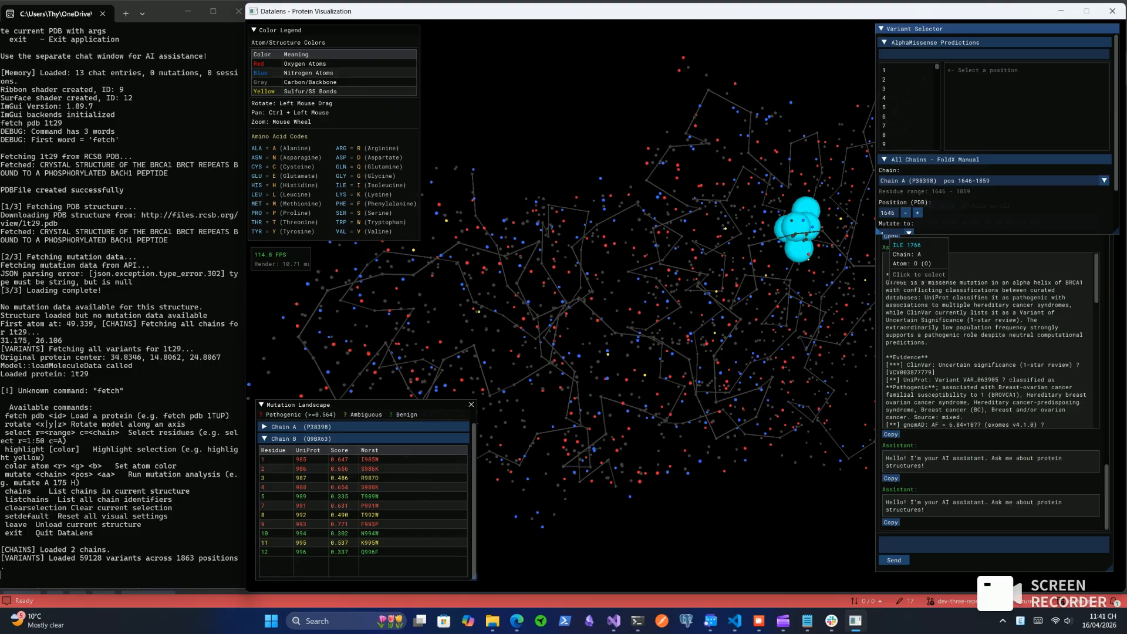
pyautogui.moveTo(877, 232)
pyautogui.mouseDown()
pyautogui.moveTo(873, 291)
pyautogui.moveTo(865, 248)
pyautogui.mouseUp()
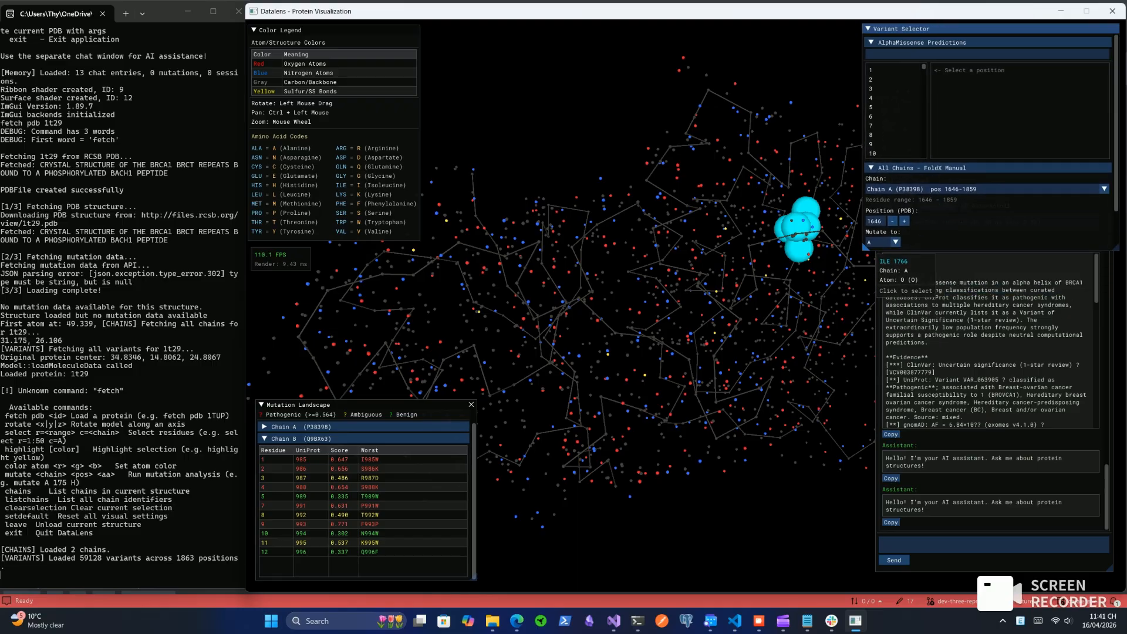
pyautogui.moveTo(1116, 165); pyautogui.dragTo(1116, 206)
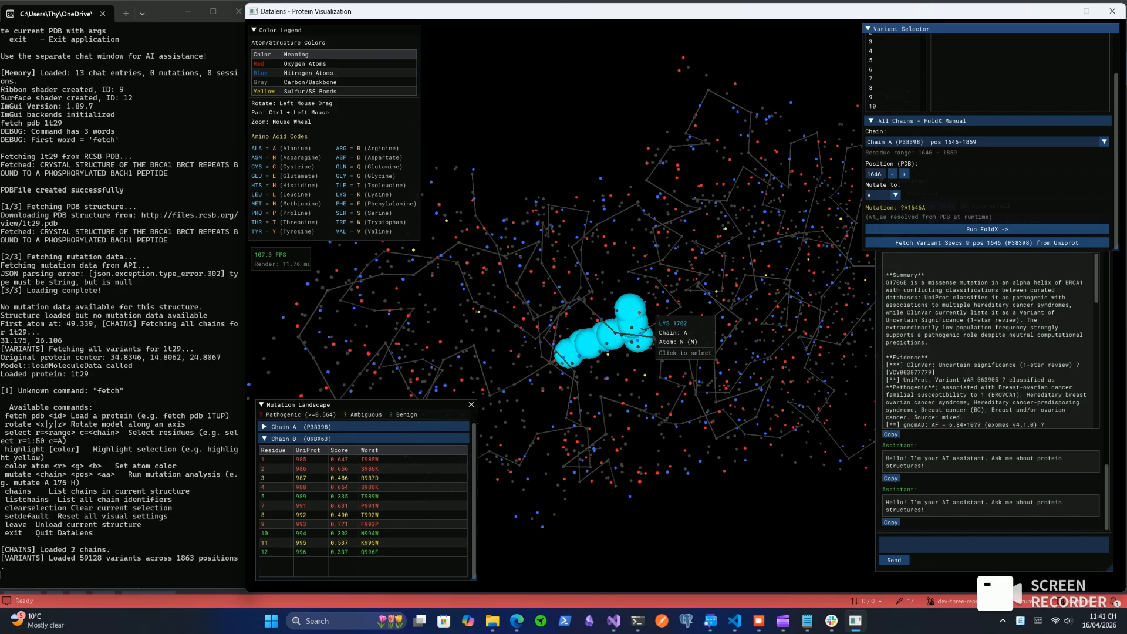
# Select residue LYS 1702 of chain A in the 3D model, view it from another angle and clear the selection
pyautogui.click(648, 321)
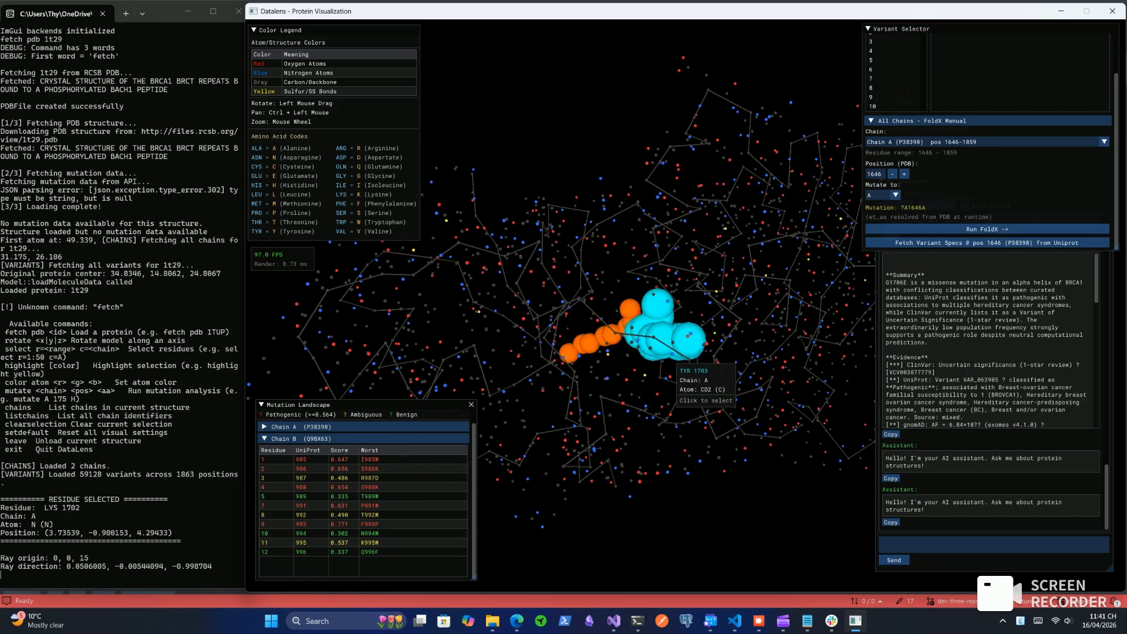
pyautogui.moveTo(658, 325); pyautogui.dragTo(567, 477)
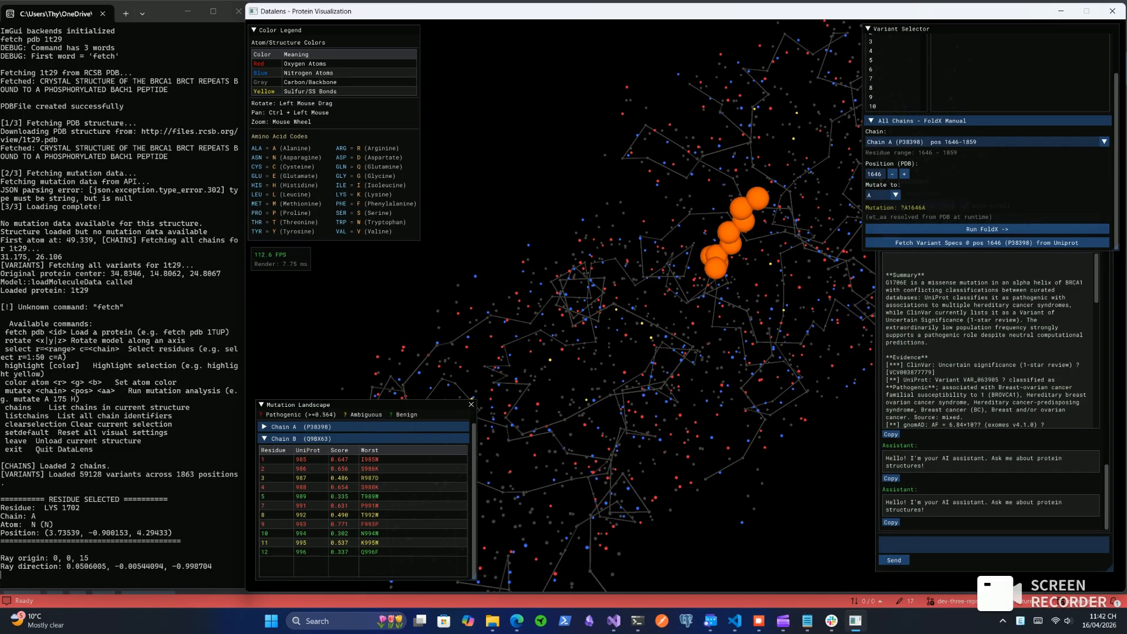
pyautogui.press('Escape')
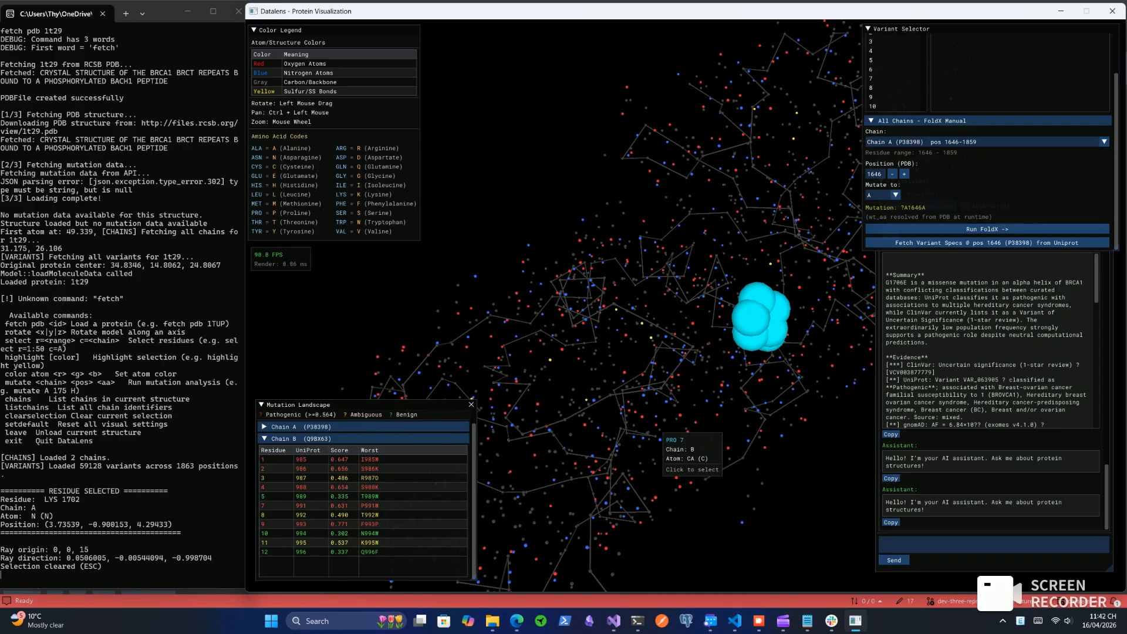
# Select residue GLU 1754 of chain A in the 3D model and view it from several angles
pyautogui.moveTo(677, 227); pyautogui.dragTo(687, 204)
pyautogui.moveTo(578, 306); pyautogui.dragTo(714, 353)
pyautogui.moveTo(646, 329)
pyautogui.mouseDown()
pyautogui.moveTo(699, 320)
pyautogui.moveTo(746, 330)
pyautogui.moveTo(684, 326)
pyautogui.moveTo(635, 305)
pyautogui.moveTo(639, 355)
pyautogui.moveTo(644, 314)
pyautogui.mouseUp()
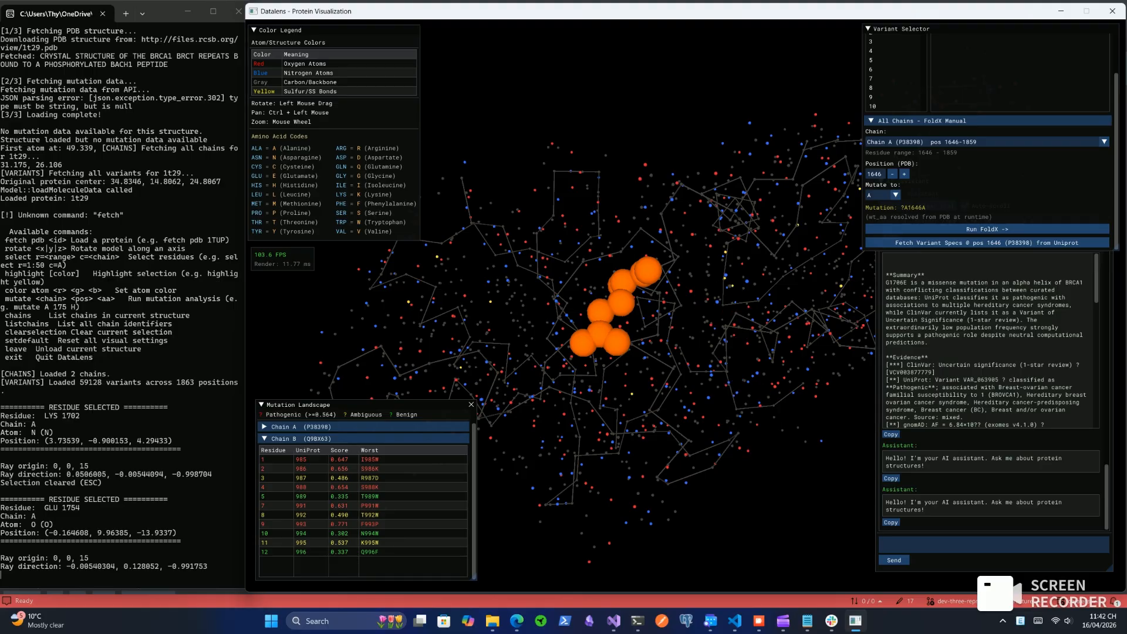
pyautogui.moveTo(622, 323); pyautogui.dragTo(624, 279)
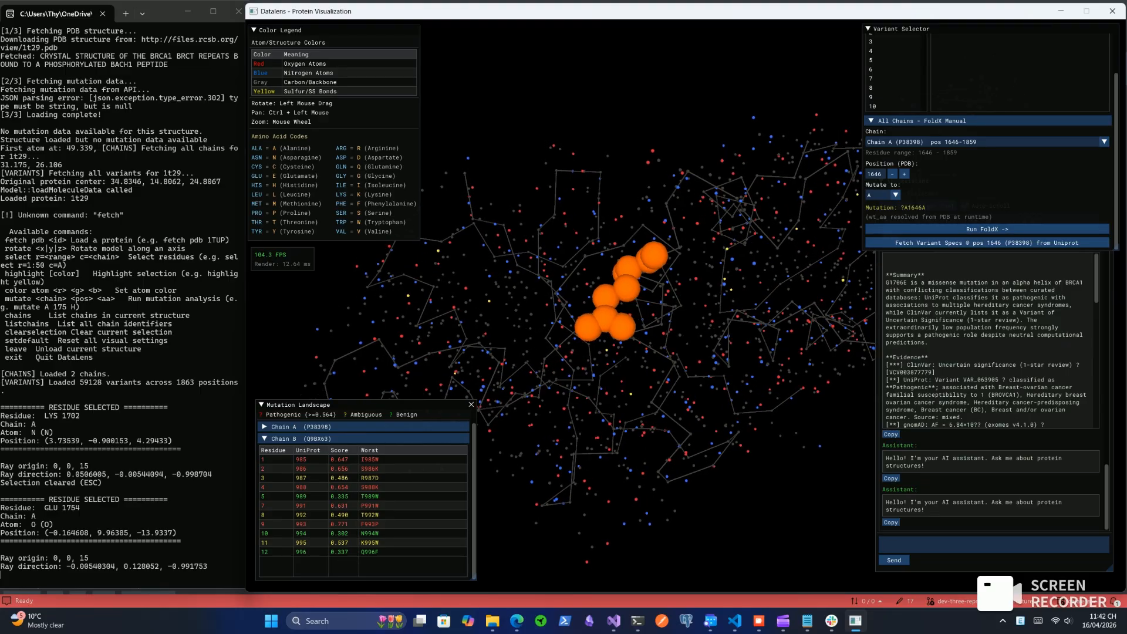
pyautogui.moveTo(706, 451); pyautogui.dragTo(709, 450)
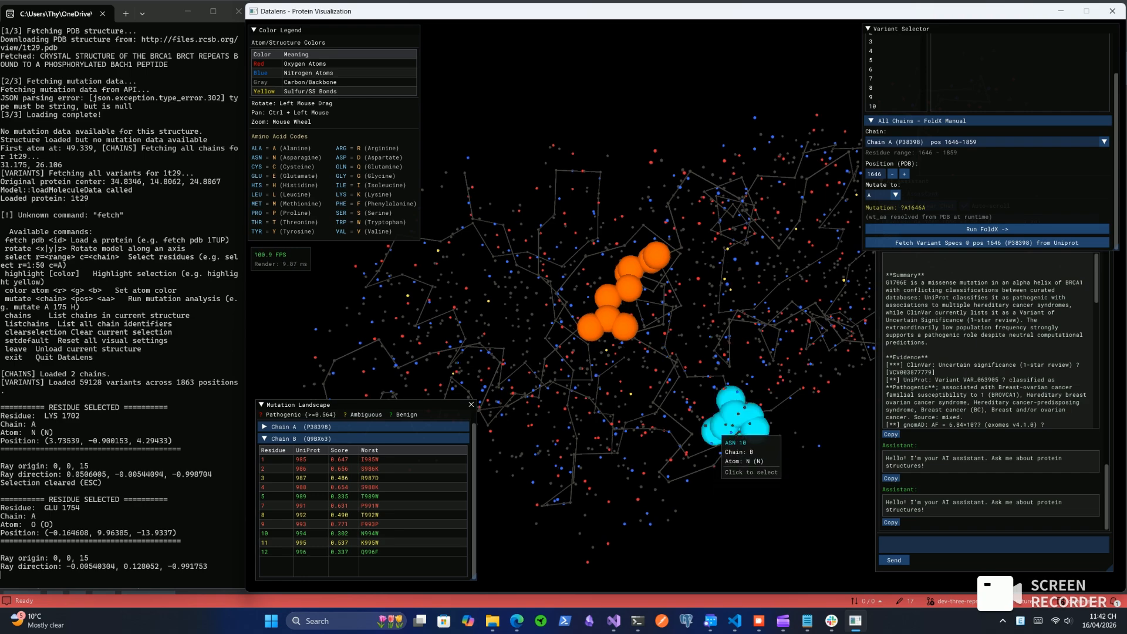
# Look through the Variant Selector's AlphaMissense position list and manual FoldX settings
pyautogui.click(1113, 162)
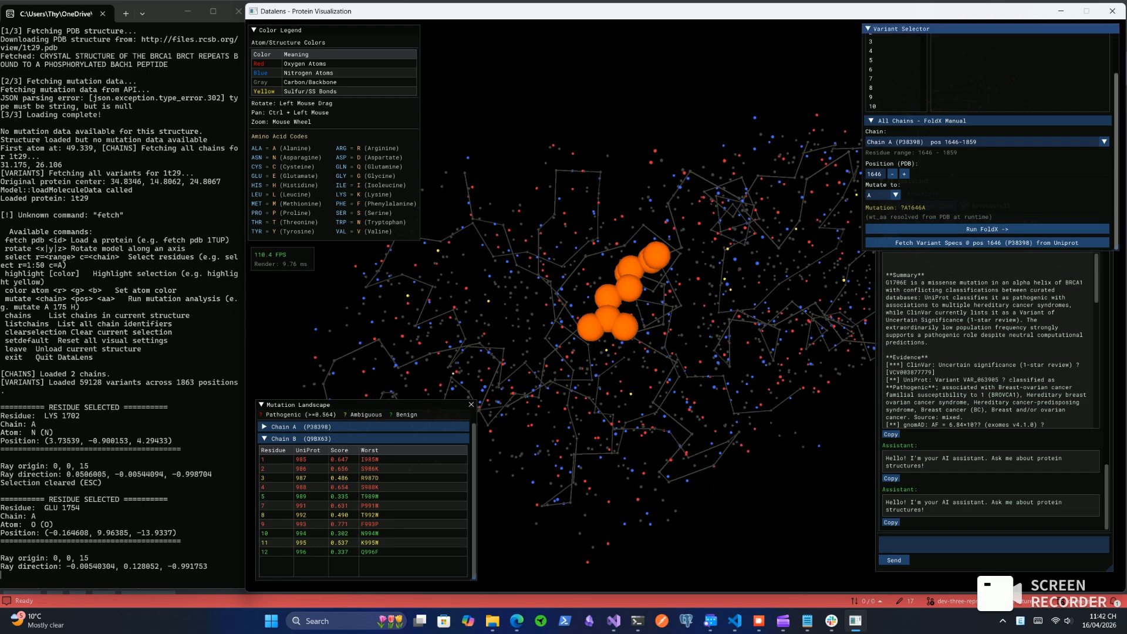
pyautogui.moveTo(1117, 161); pyautogui.dragTo(1117, 133)
pyautogui.moveTo(924, 52); pyautogui.dragTo(924, 145)
pyautogui.moveTo(1117, 141); pyautogui.dragTo(1117, 169)
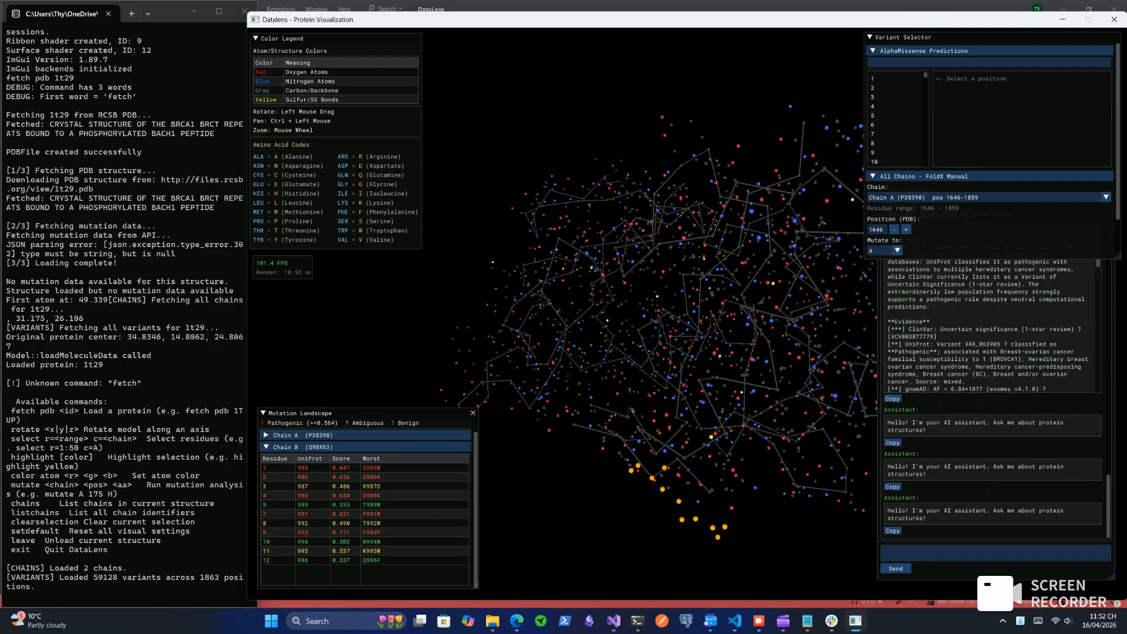
# Highlight Chain B residues 5 and 7 from the Mutation Landscape table and view them in the 3D model
pyautogui.click(365, 505)
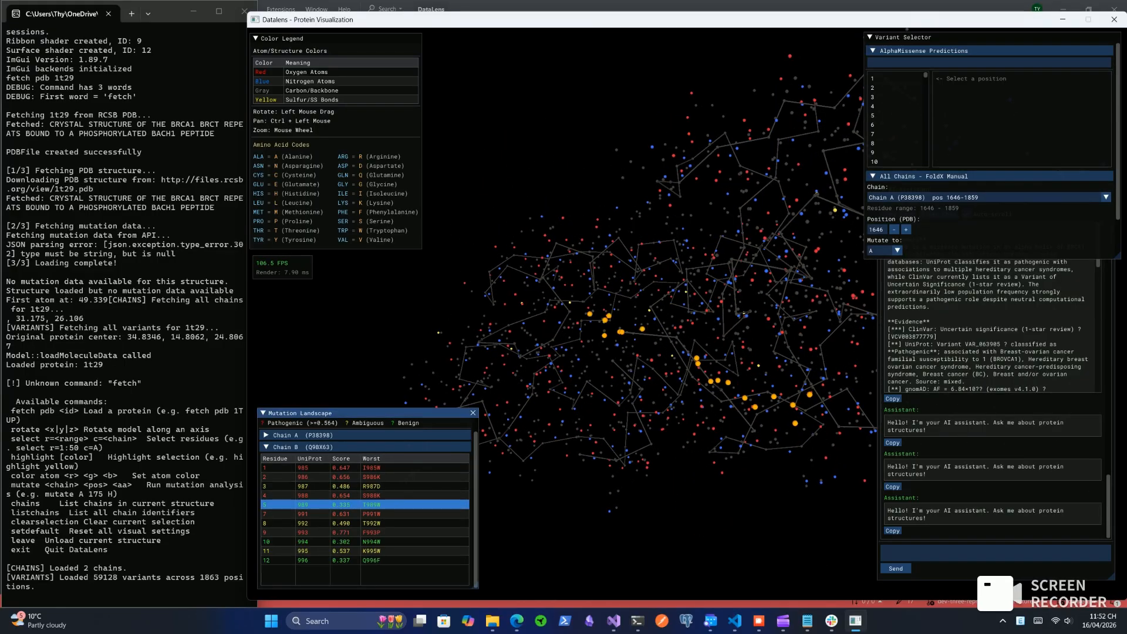
pyautogui.click(364, 514)
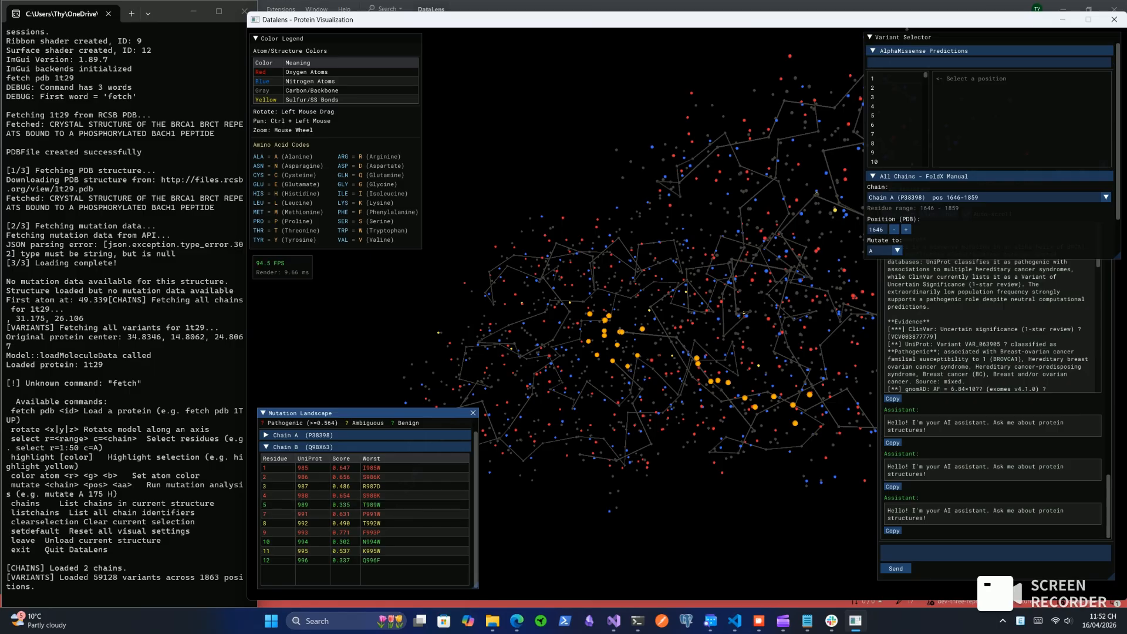
pyautogui.moveTo(576, 434); pyautogui.dragTo(536, 323)
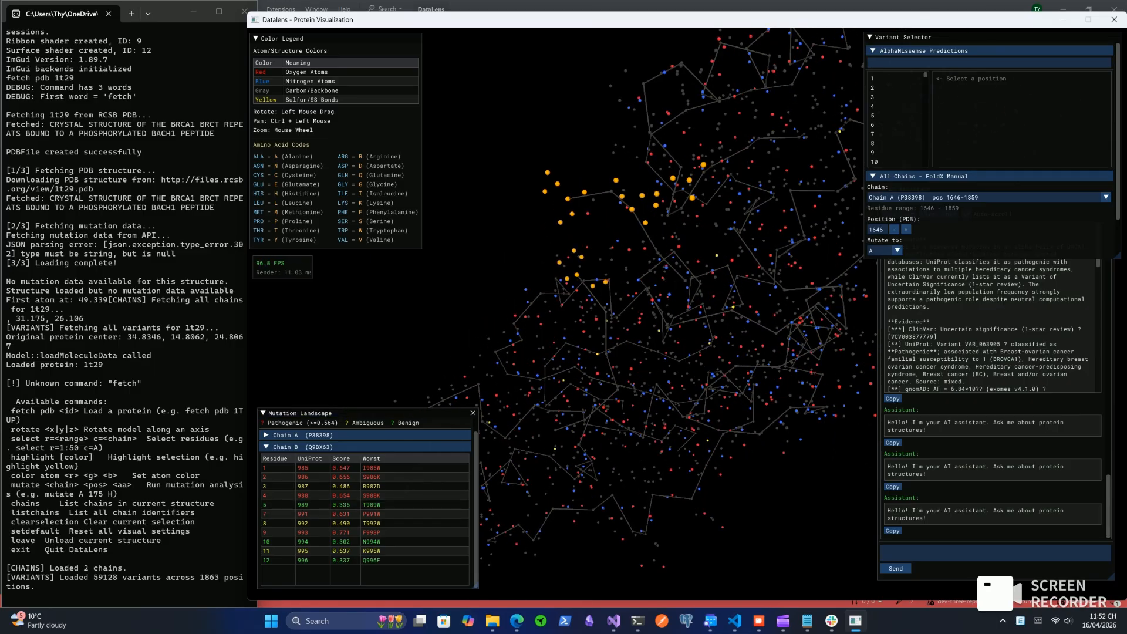
pyautogui.moveTo(676, 293); pyautogui.dragTo(725, 360)
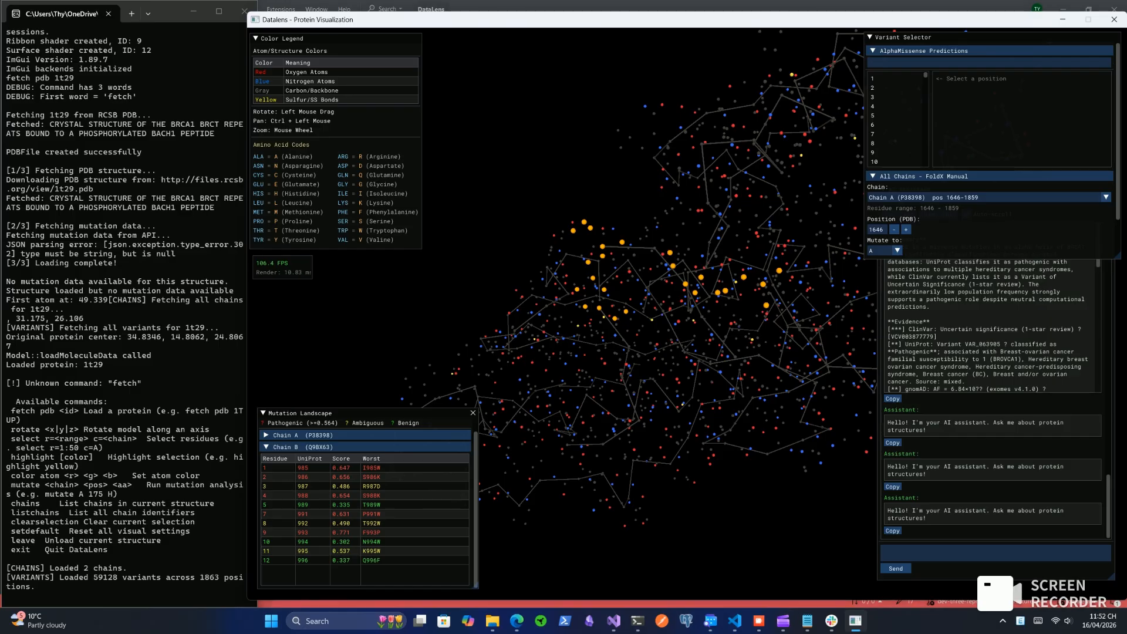
pyautogui.moveTo(675, 276); pyautogui.dragTo(643, 325)
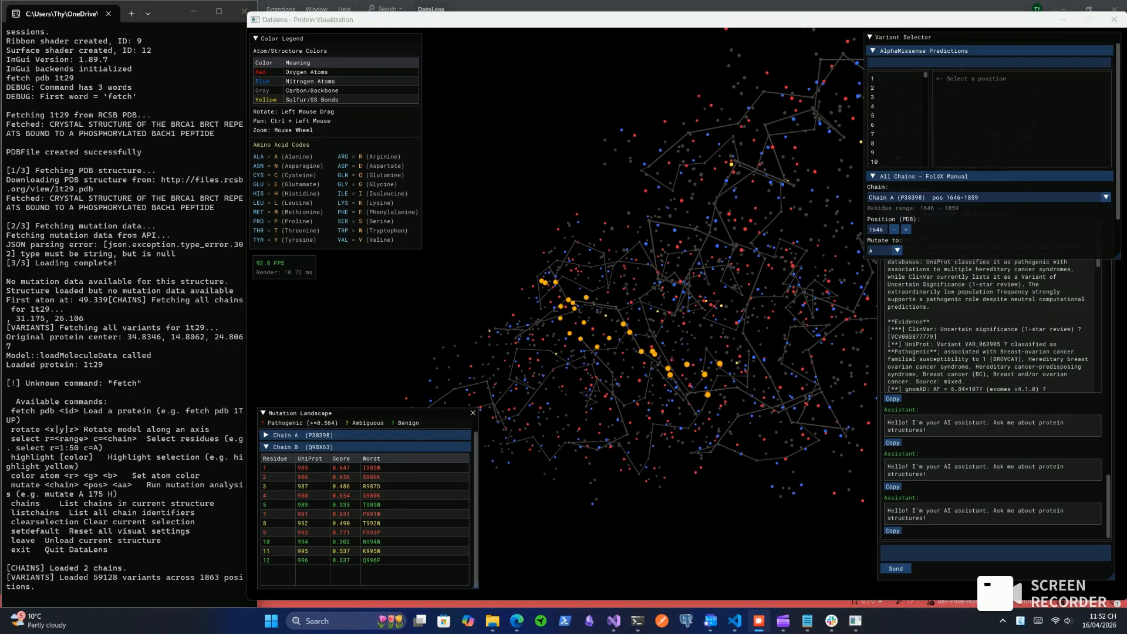
# Select residue 1706 in the structure with the console command select r=1706
pyautogui.click(129, 470)
pyautogui.write('select')
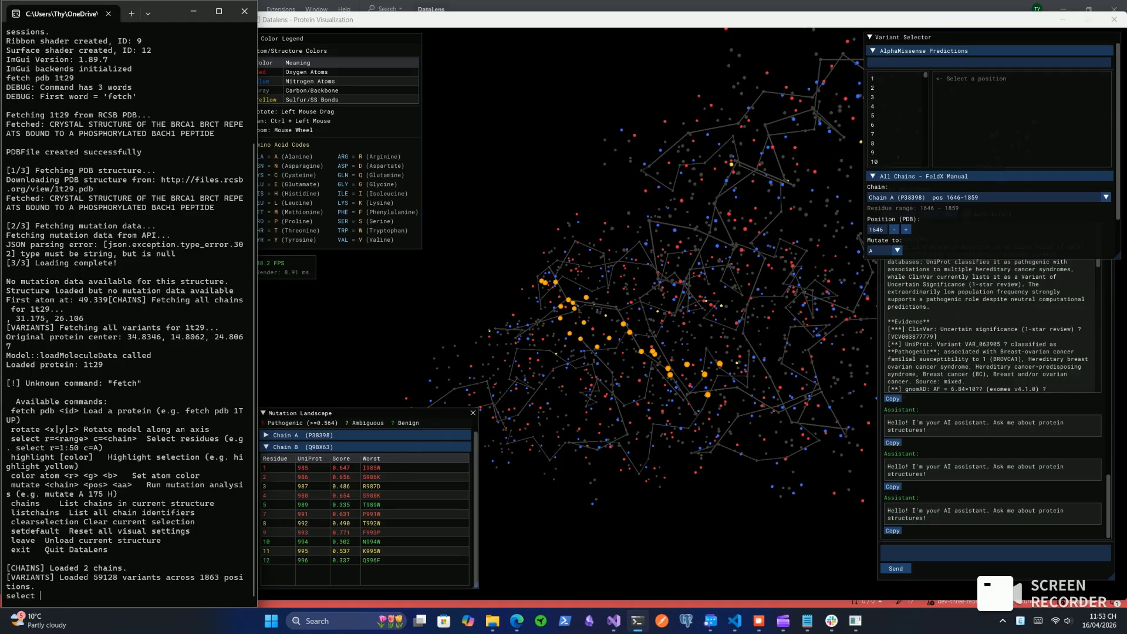
pyautogui.write(' r=1706')
pyautogui.press('Return')
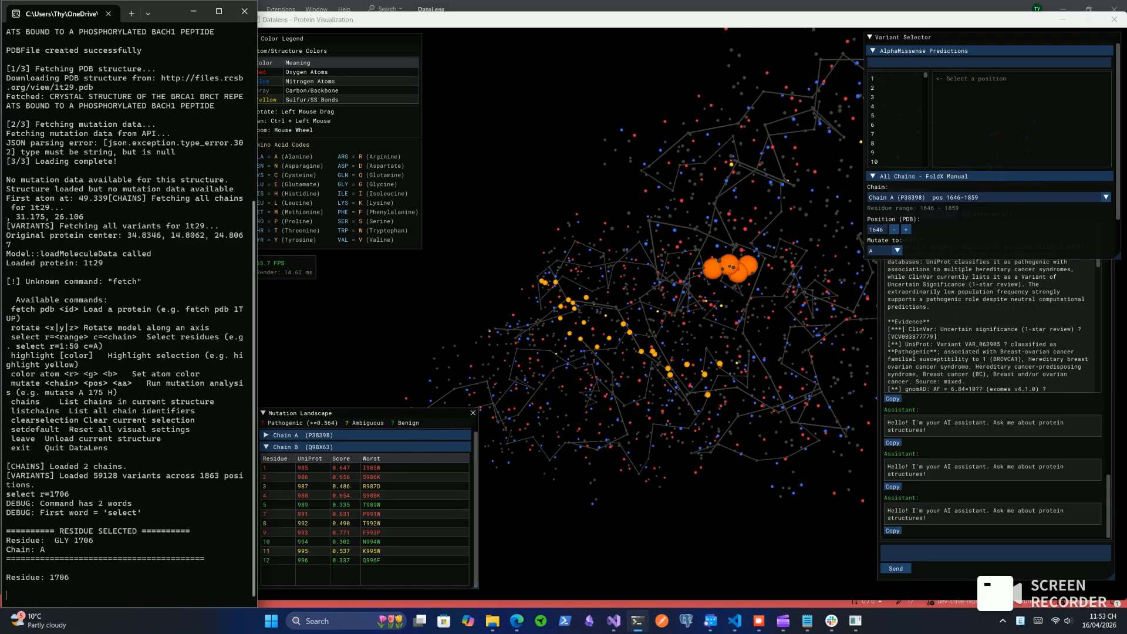
# Examine the selected residue 1706 and its surroundings up close from several angles
pyautogui.moveTo(704, 305); pyautogui.dragTo(617, 346)
pyautogui.scroll(2, 616, 346)
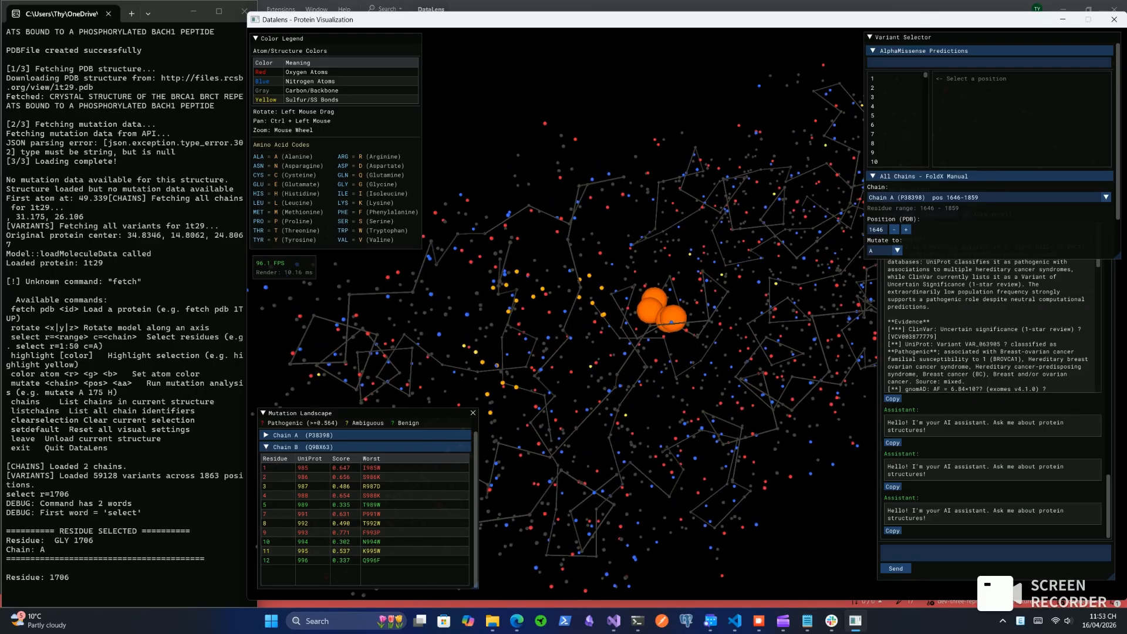
pyautogui.scroll(4, 817, 473)
pyautogui.moveTo(817, 472); pyautogui.dragTo(780, 482)
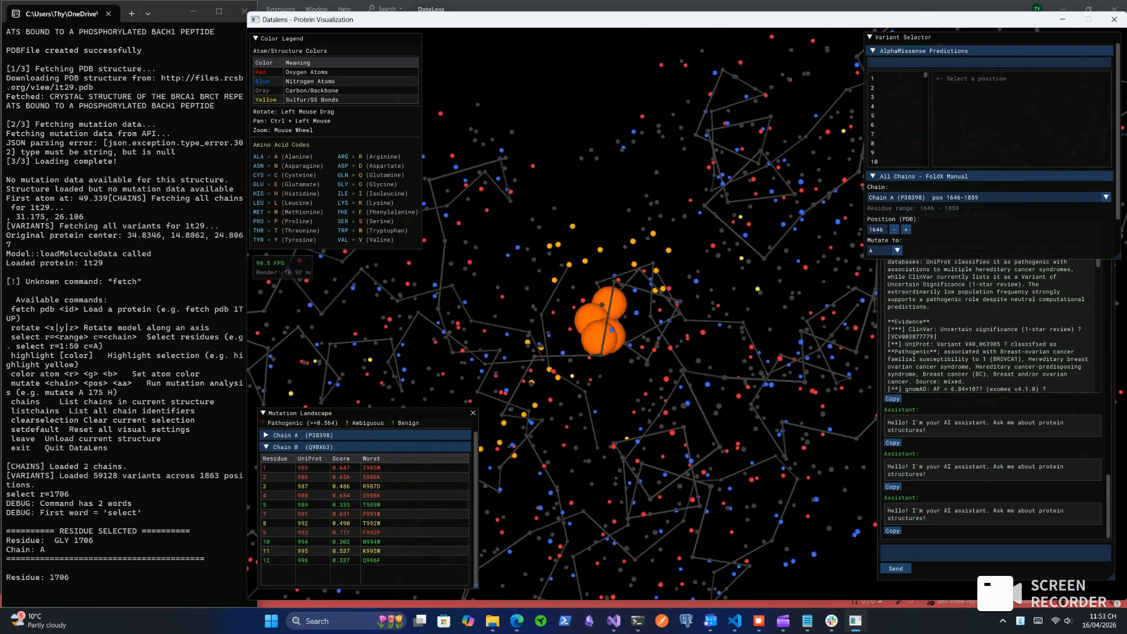
pyautogui.moveTo(837, 551)
pyautogui.mouseDown()
pyautogui.moveTo(829, 564)
pyautogui.moveTo(843, 551)
pyautogui.mouseUp()
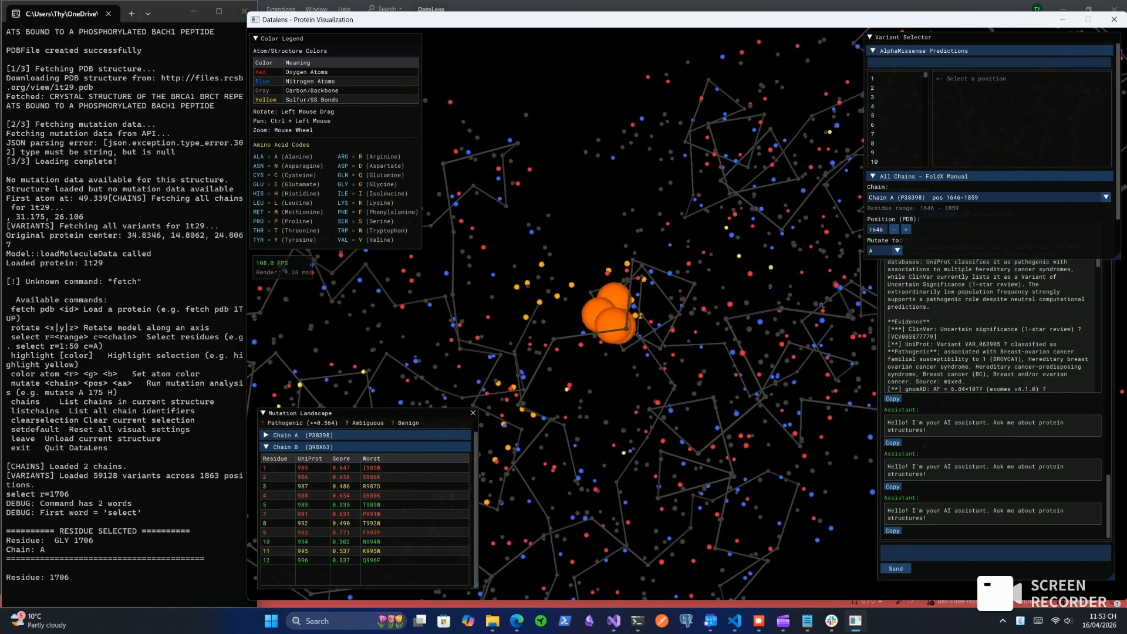
pyautogui.moveTo(828, 509); pyautogui.dragTo(829, 538)
# Run a manual FoldX calculation for chain A with position 1706 mutated to E
pyautogui.scroll(-2, 969, 213)
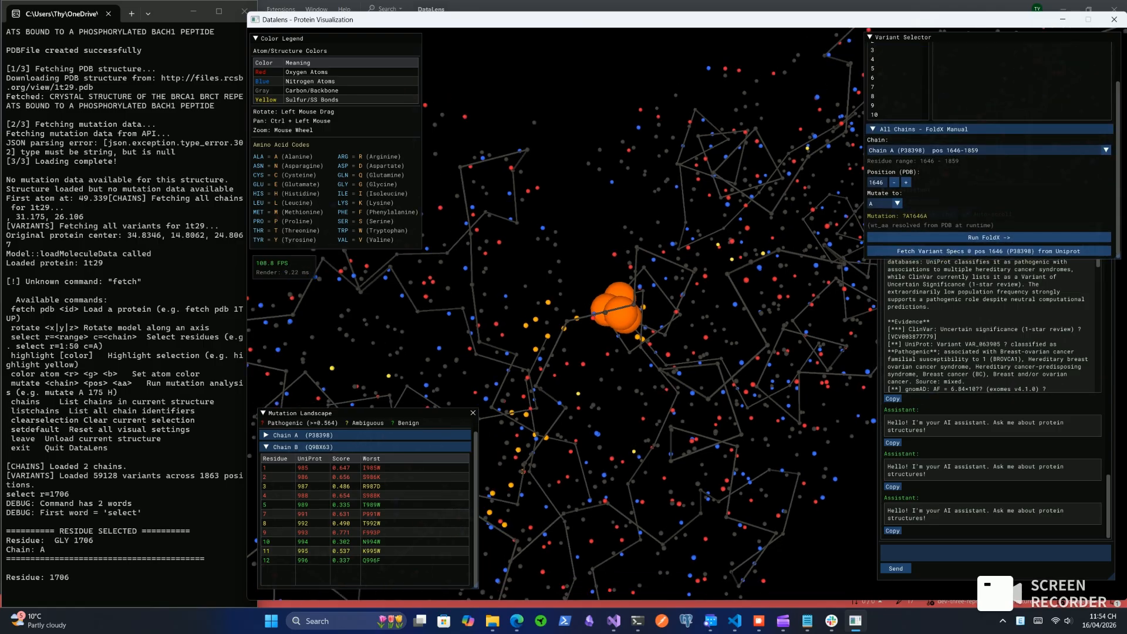
pyautogui.click(877, 182)
pyautogui.write('170')
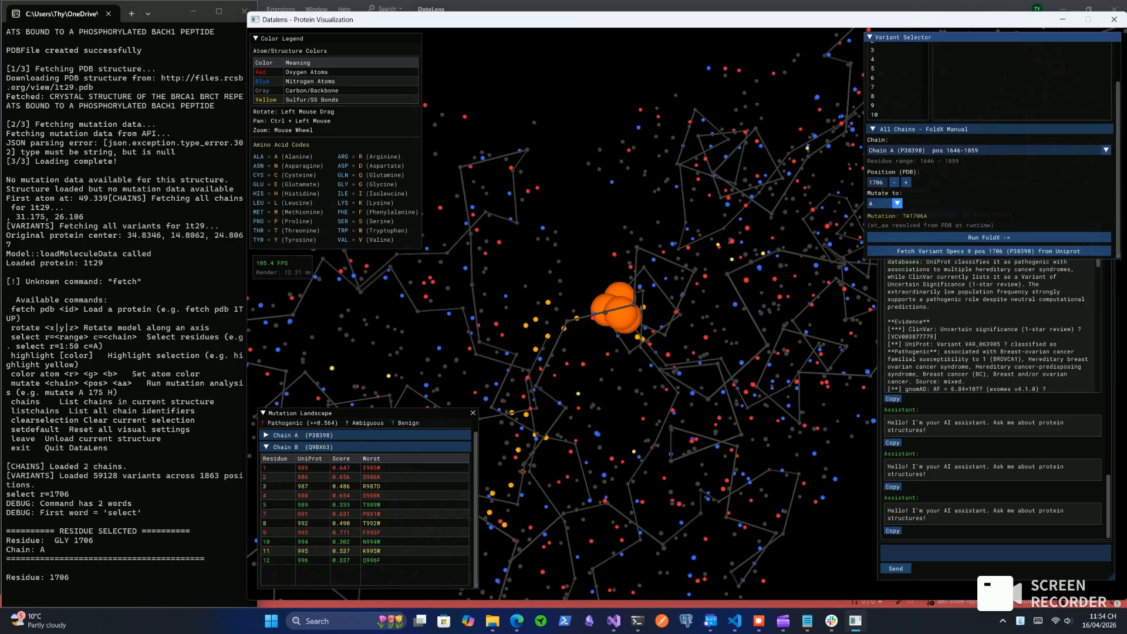
pyautogui.click(889, 203)
pyautogui.click(883, 271)
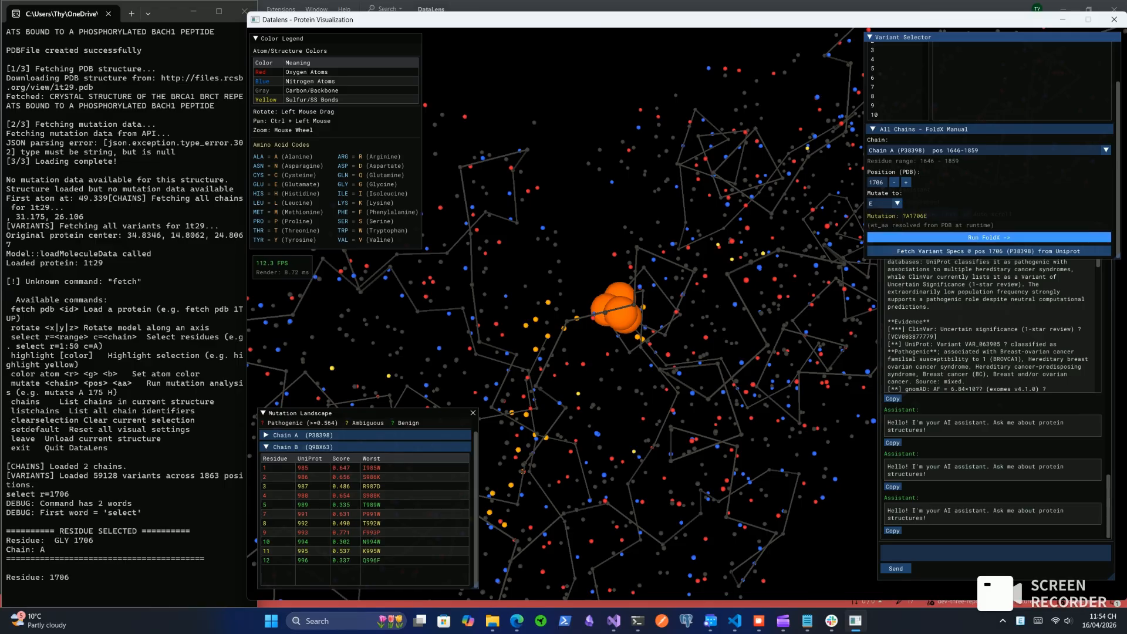
pyautogui.click(988, 238)
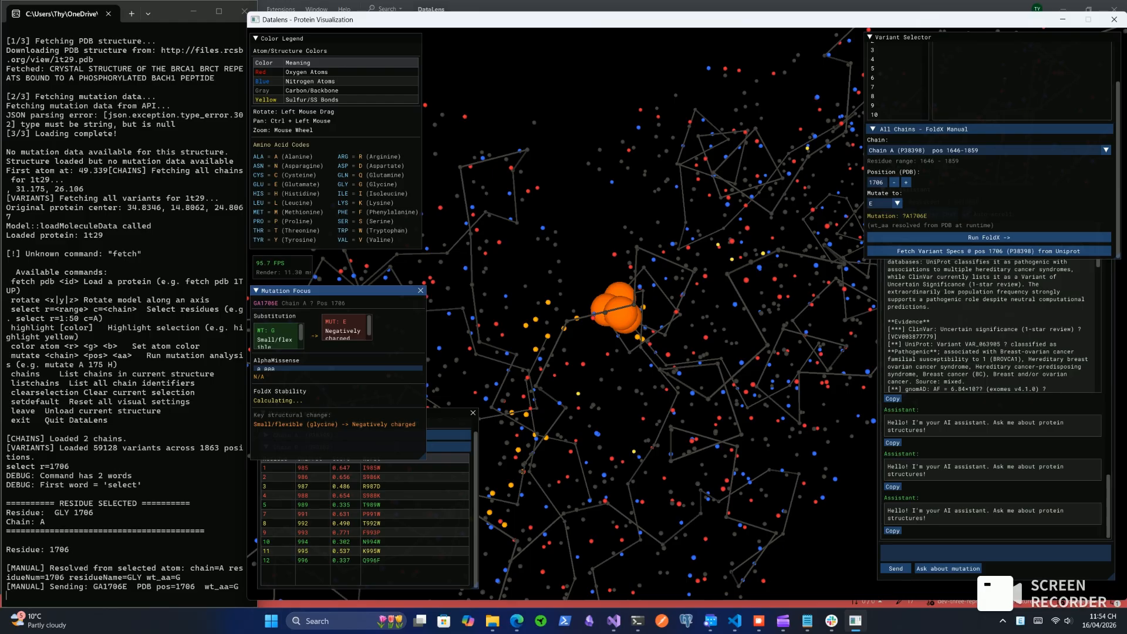
# Move the Mutation Focus window clear of the Mutation Landscape table and read its wild-type and mutant substitution details
pyautogui.moveTo(338, 291); pyautogui.dragTo(409, 259)
pyautogui.moveTo(372, 300); pyautogui.dragTo(372, 308)
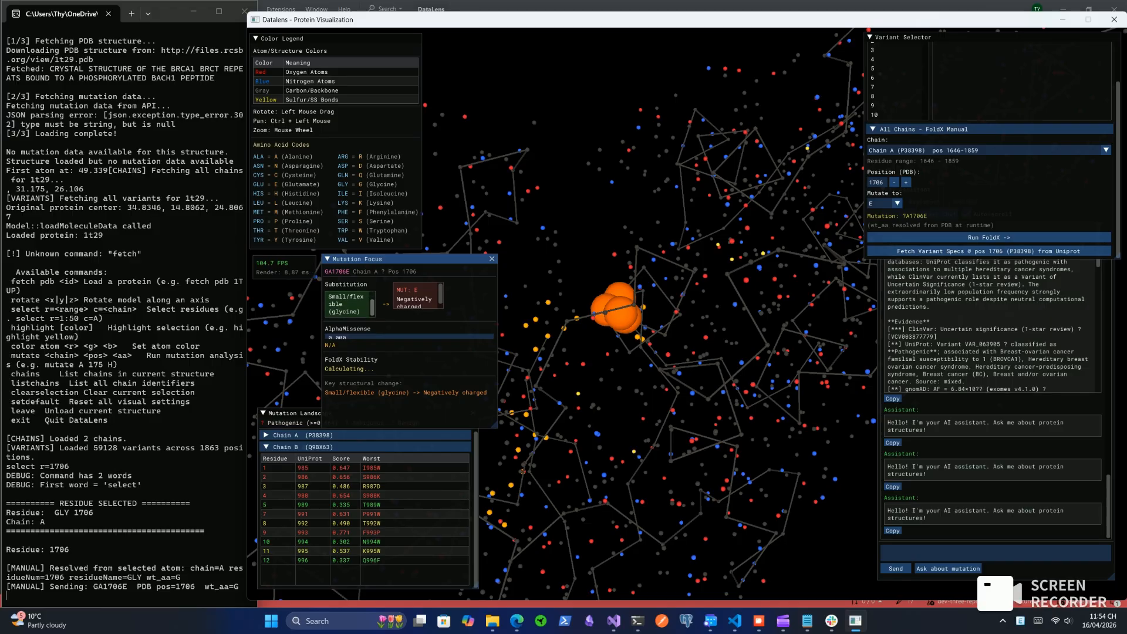
pyautogui.moveTo(441, 294); pyautogui.dragTo(441, 298)
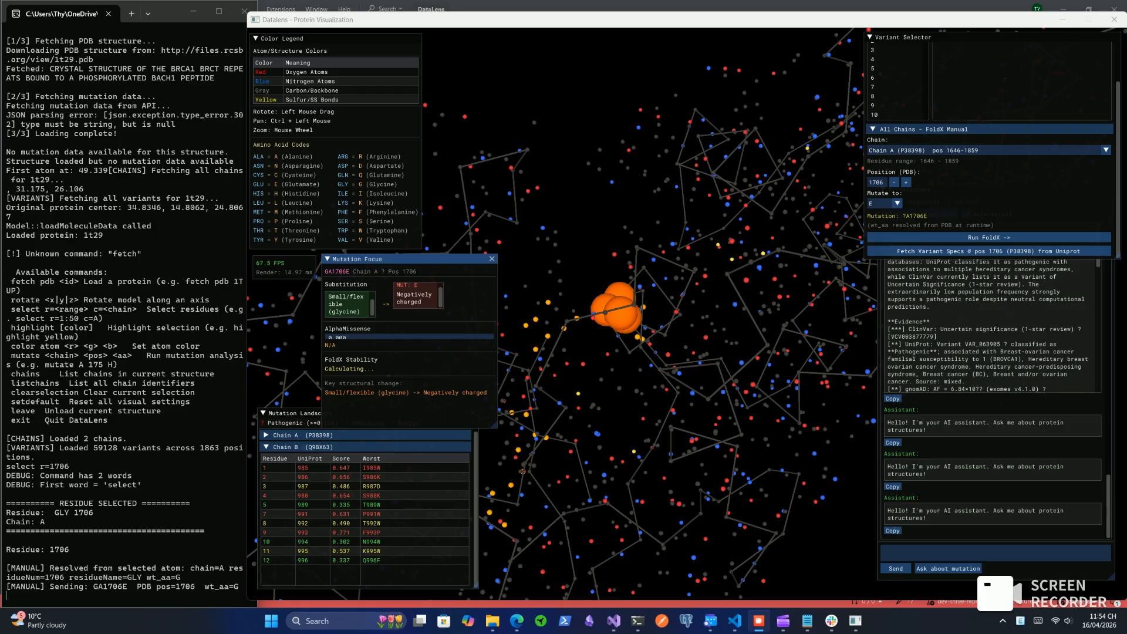
# Examine the mutation site around residue 1706 in the 3D model from different angles
pyautogui.click(590, 457)
pyautogui.moveTo(590, 458); pyautogui.dragTo(549, 442)
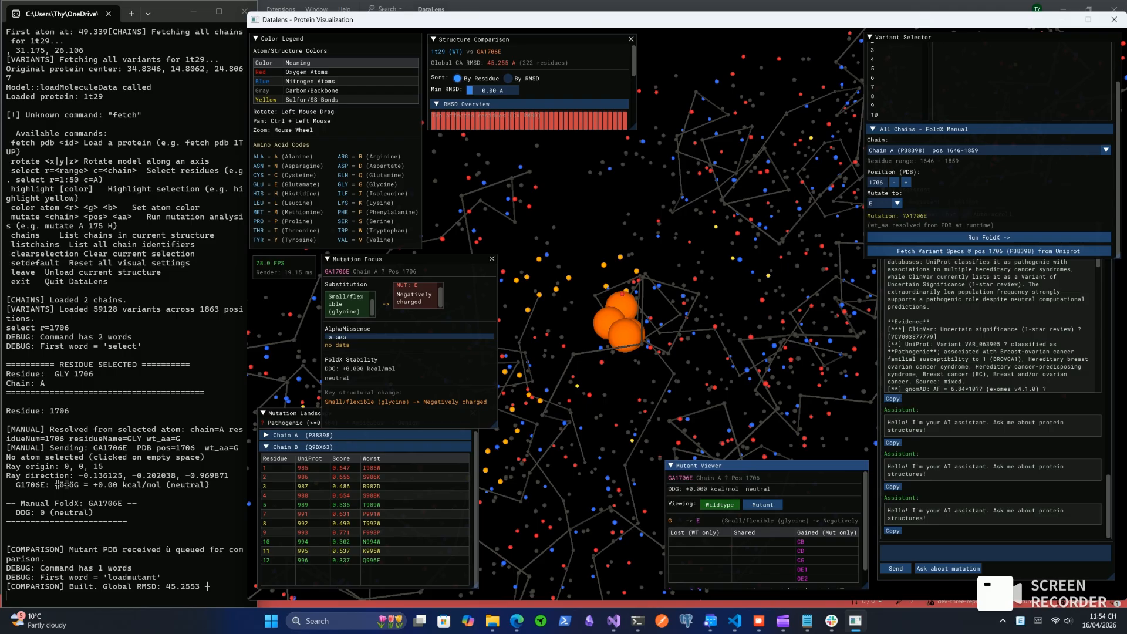
pyautogui.moveTo(564, 411)
pyautogui.mouseDown()
pyautogui.moveTo(517, 414)
pyautogui.moveTo(555, 412)
pyautogui.mouseUp()
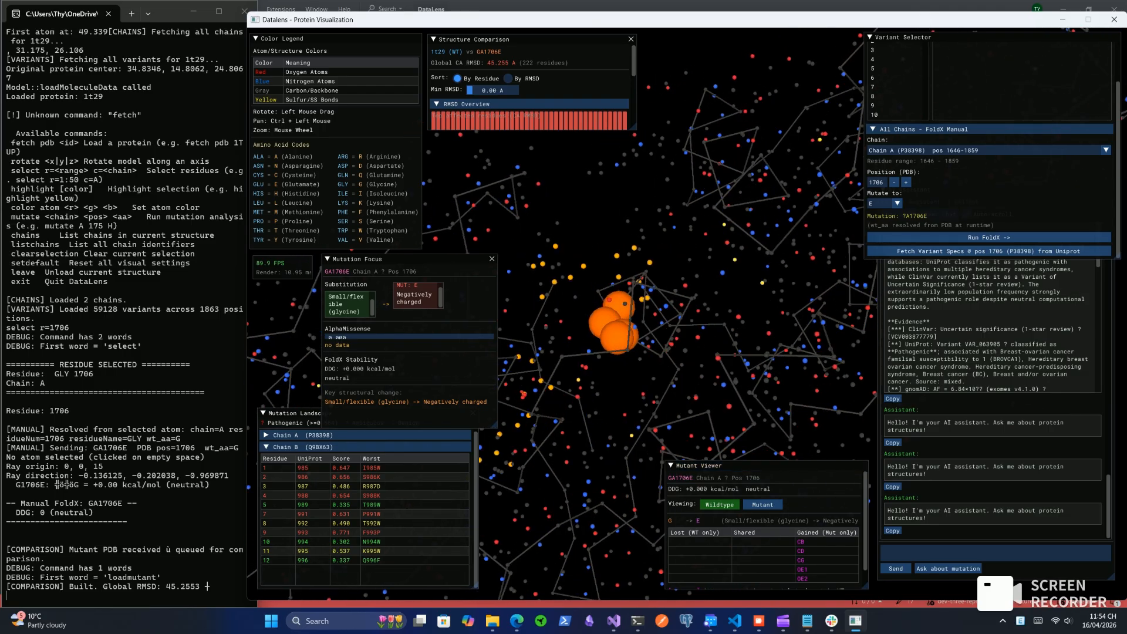
# Show the mutant structure for GA1706E, examine the mutation site, and read the Mutant Viewer's table of lost, shared and gained atoms
pyautogui.click(763, 505)
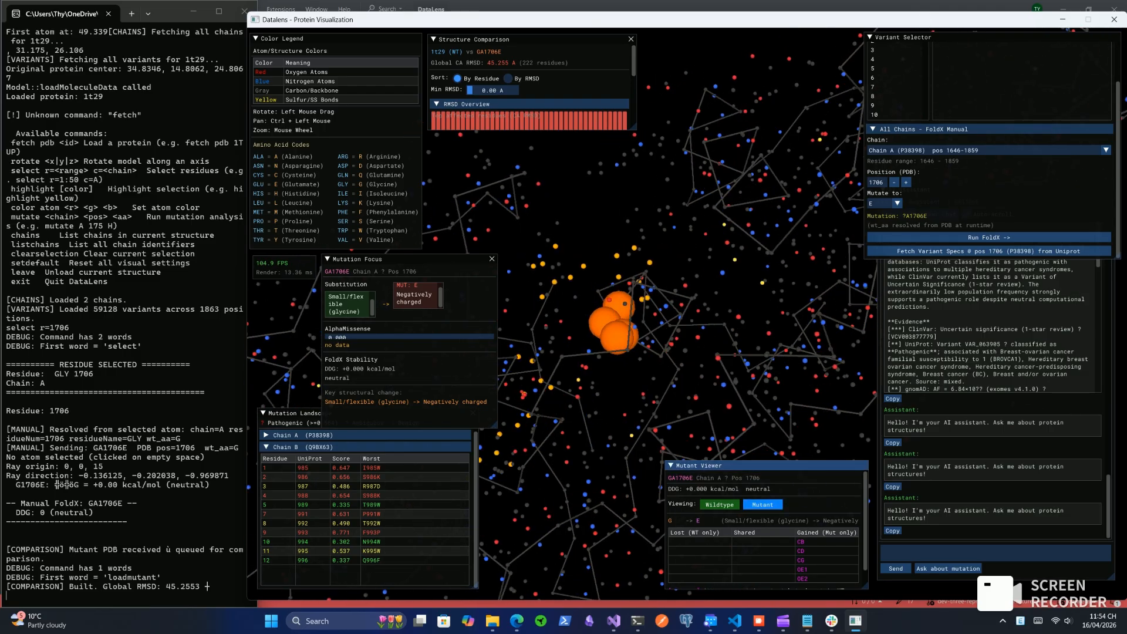
pyautogui.moveTo(593, 405); pyautogui.dragTo(555, 404)
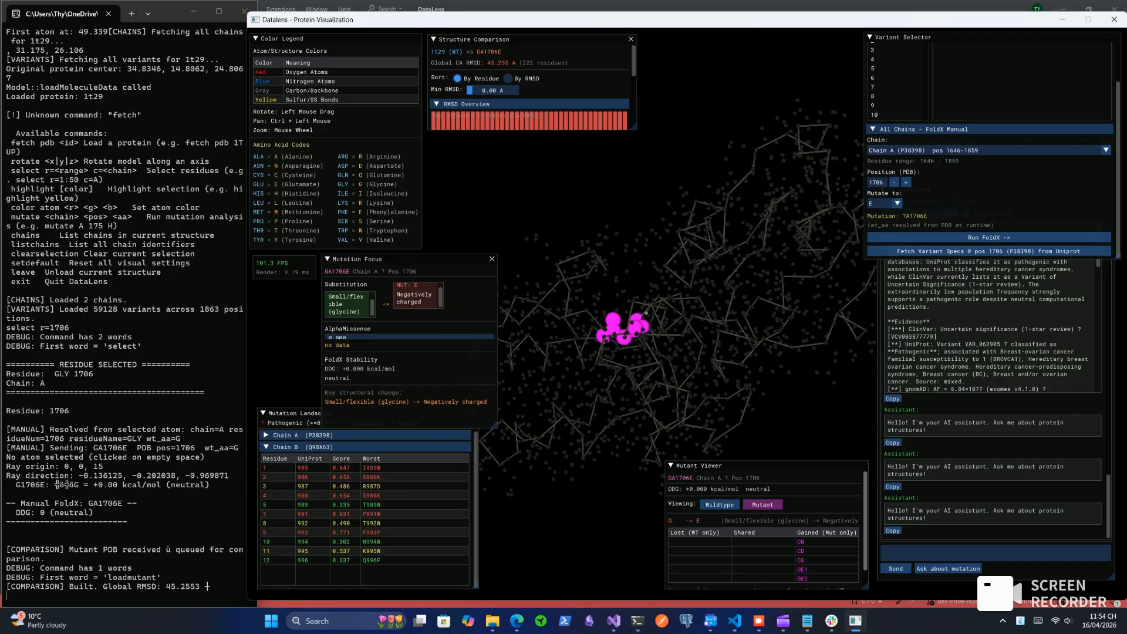
pyautogui.moveTo(866, 531); pyautogui.dragTo(865, 555)
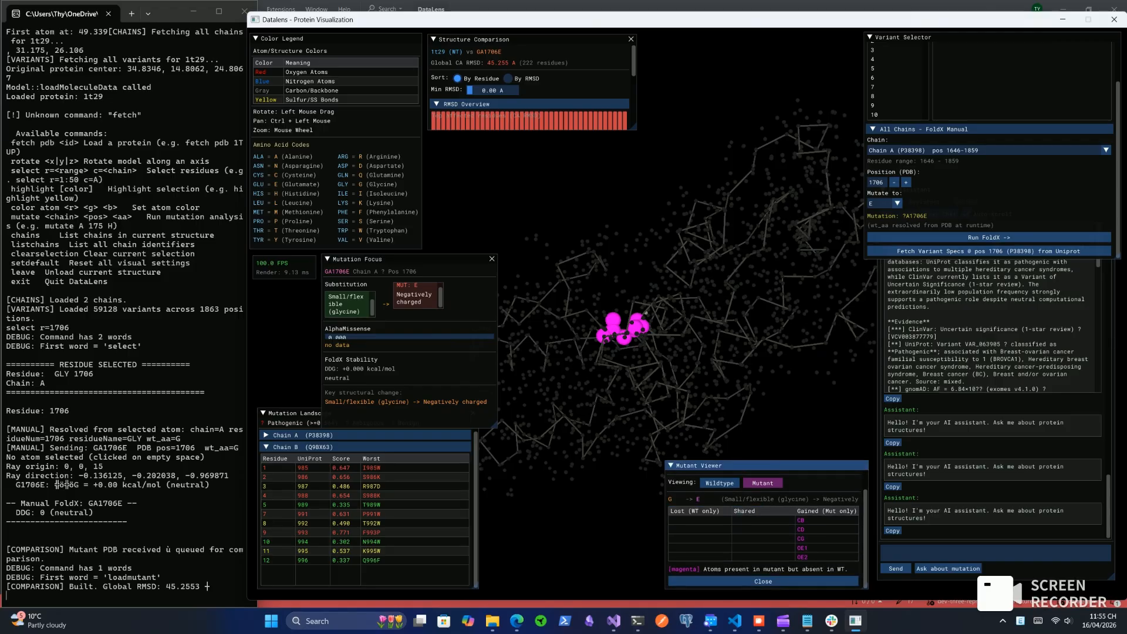
# Alternate the 3D model between the wild-type and mutant structures to compare the site at position 1706, ending on the wild type
pyautogui.click(719, 483)
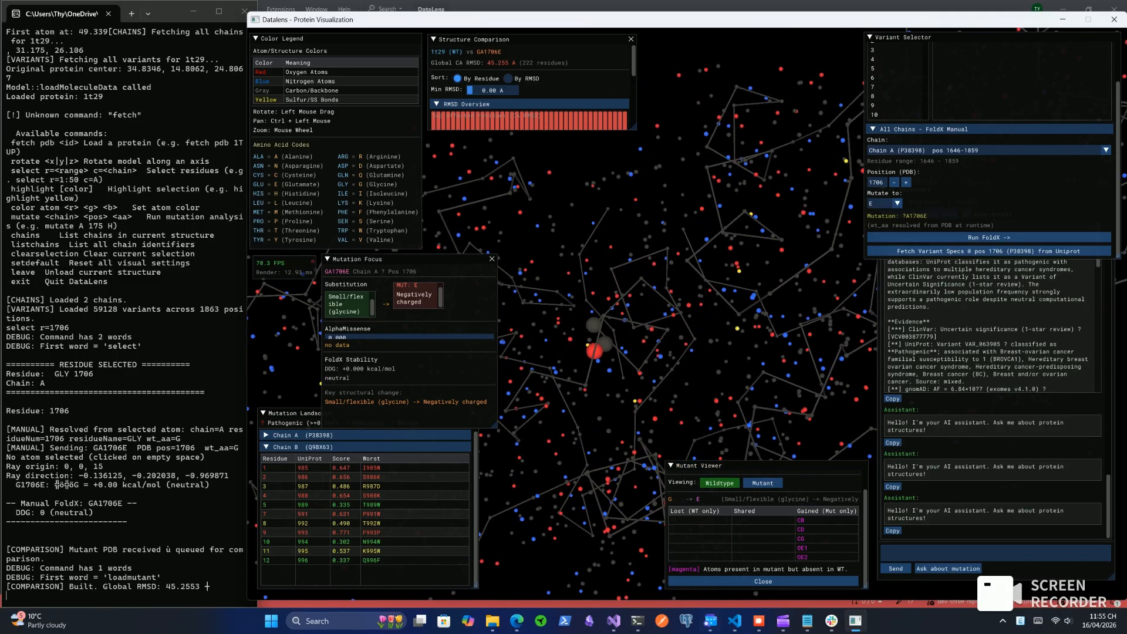
pyautogui.click(763, 484)
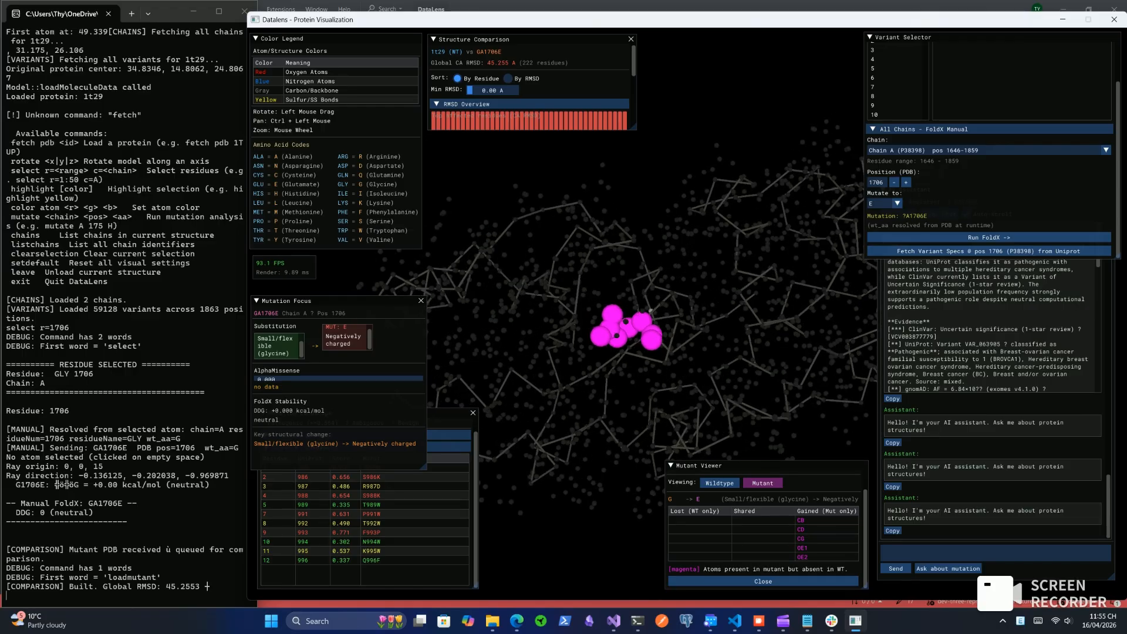
pyautogui.click(719, 483)
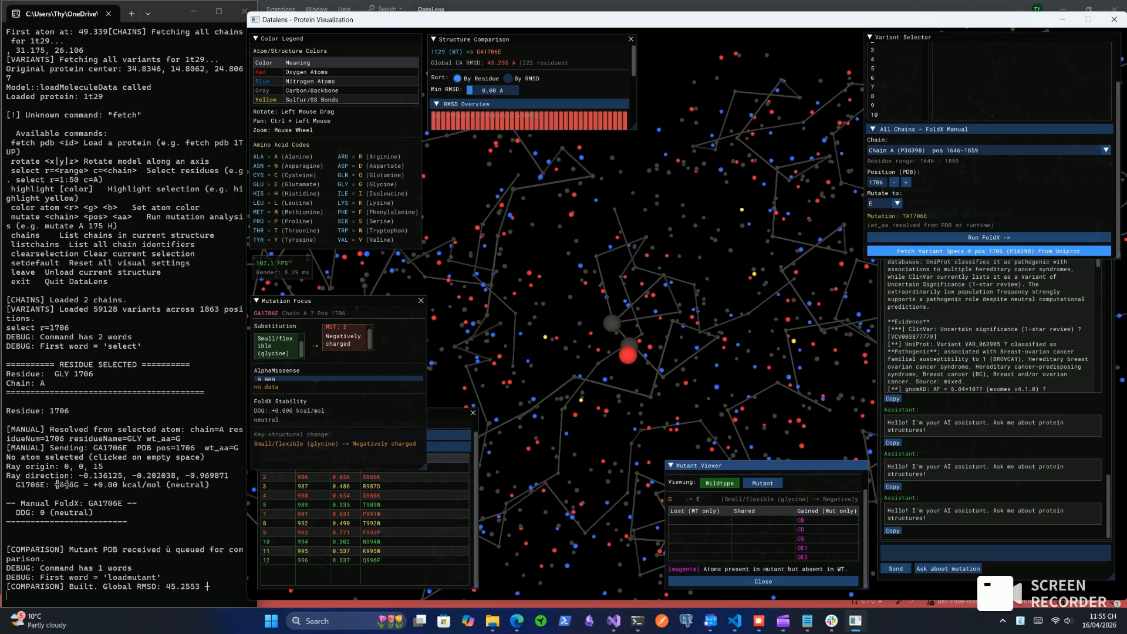
# Fetch the UniProt variant specs for position 1706 of P38398 and display the mutant structure in the 3D view again
pyautogui.click(989, 250)
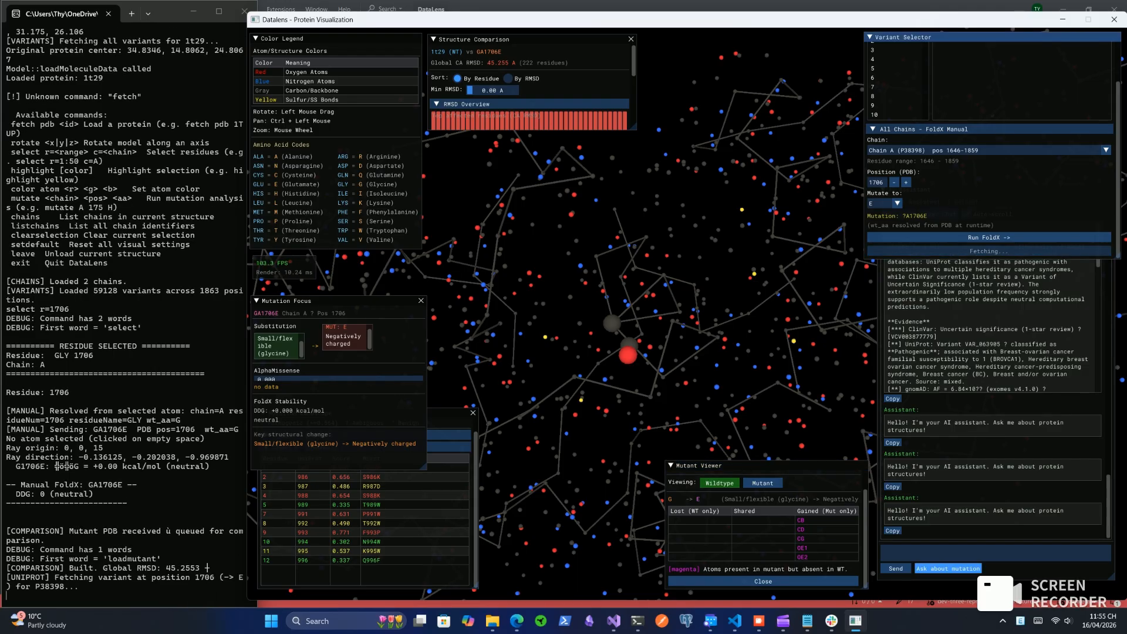
pyautogui.scroll(-1, 685, 313)
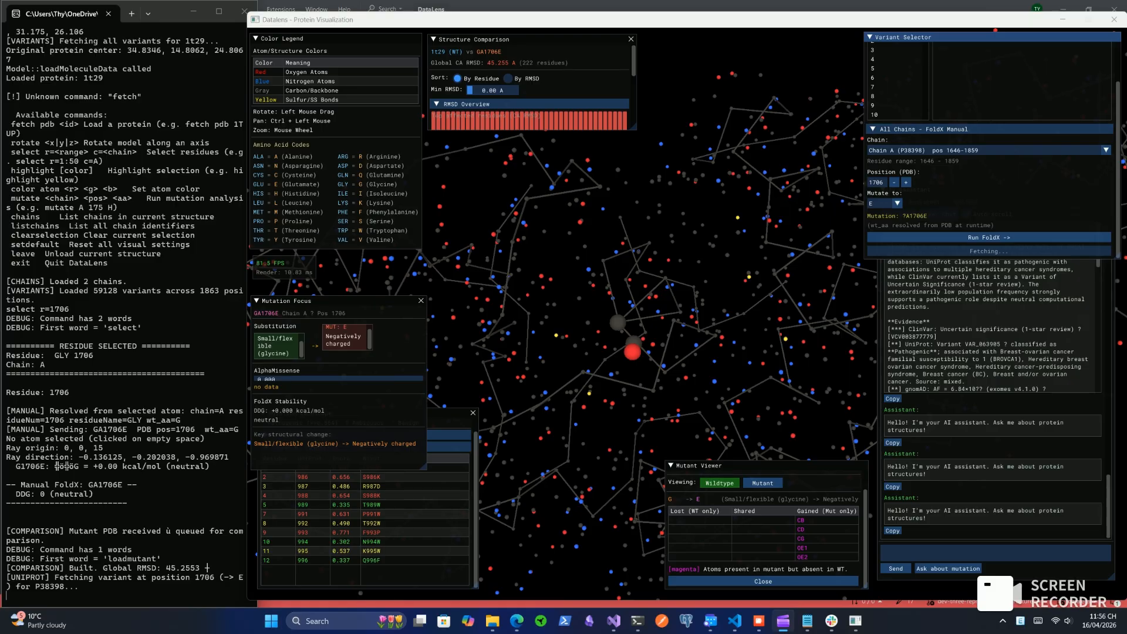
pyautogui.click(762, 484)
pyautogui.moveTo(593, 499); pyautogui.dragTo(555, 493)
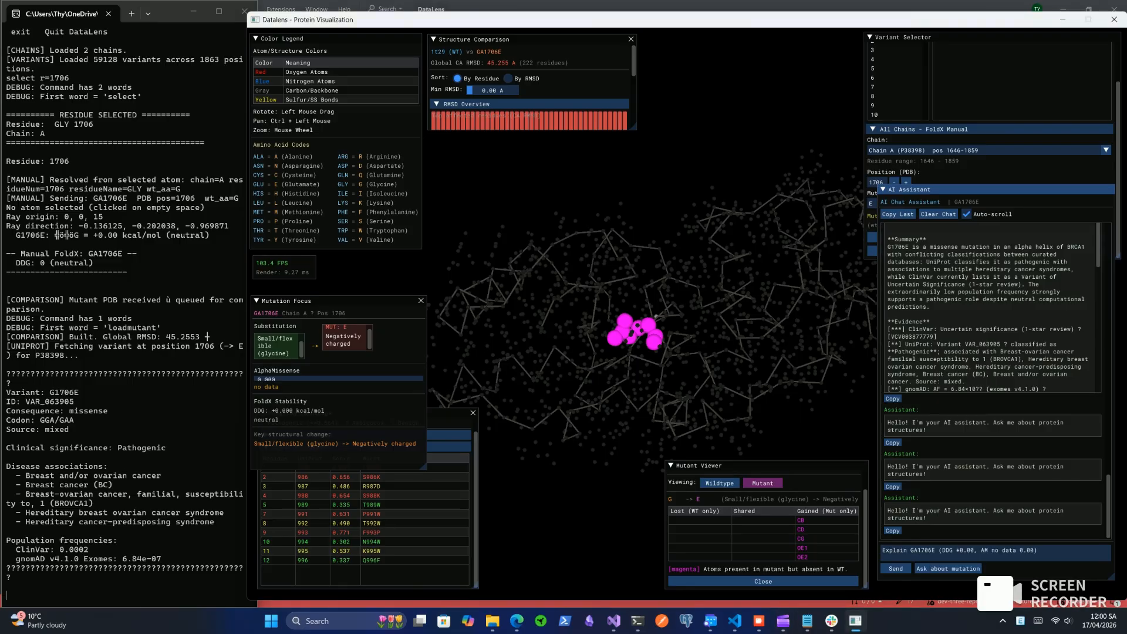
# Ask the AI Assistant about the mutation with the prompt "Explain GA1706E (DDG +0.00, AM no data 0.00)"
pyautogui.click(896, 568)
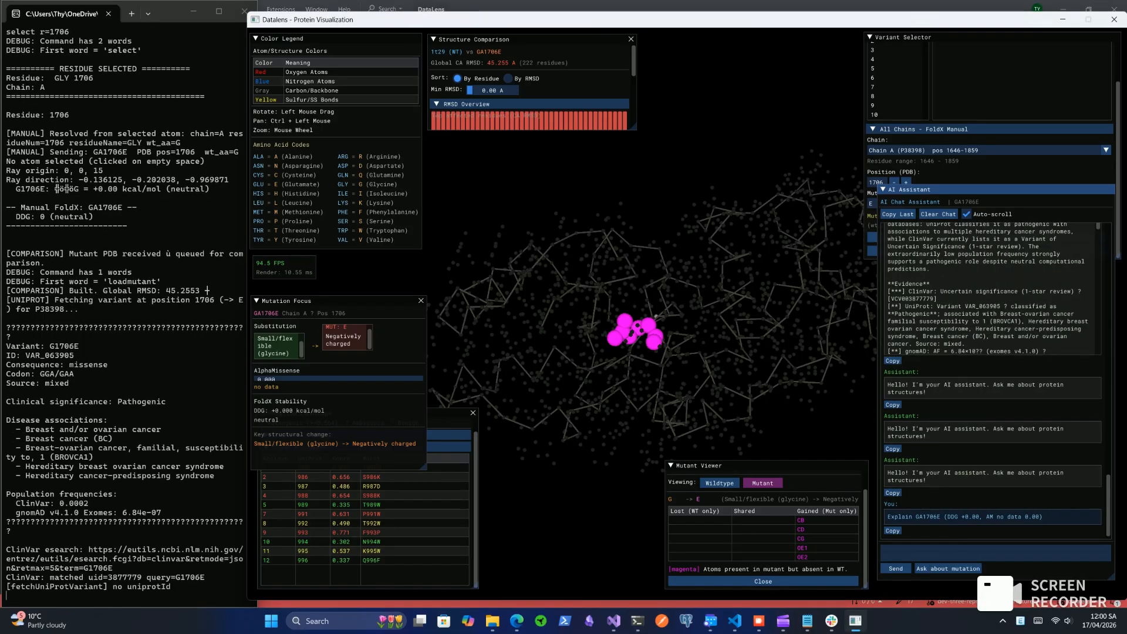